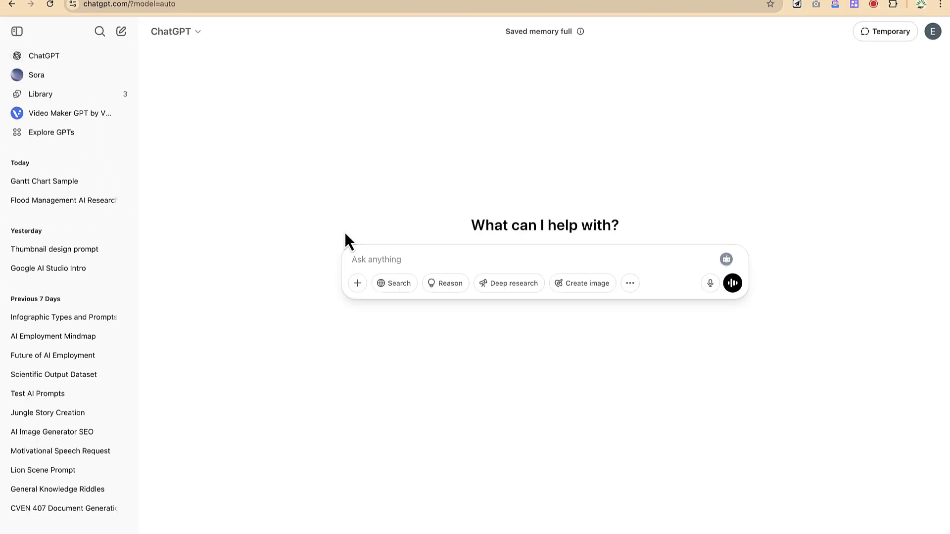
Paste the May 2025–April 2026 research timeline prompt, remove its leading checkbox marker, and send it.
click(388, 259)
text(- [ ] Please provide a detailed timeline for my research     project, starting in May 2025 and finishing in April 2026. Please number each task. For each task, provide the start date and duration.  Ensure that each task starts immediately after the previous one ends to maintain continuous workflow. Please do not specify specific end dates for each task but rather provide the duration in weeks.)
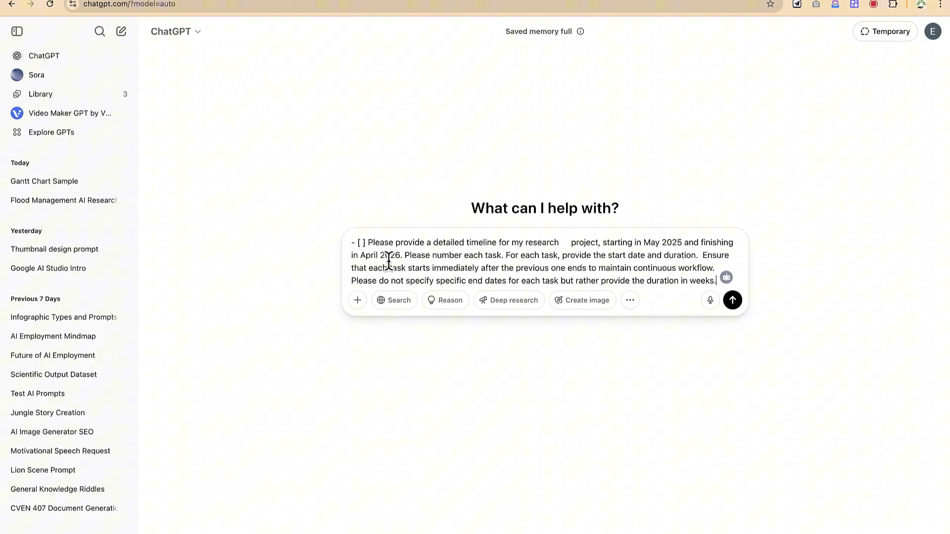
click(369, 243)
key(BackSpace)
key(BackSpace)
key(BackSpace)
key(BackSpace)
key(BackSpace)
key(BackSpace)
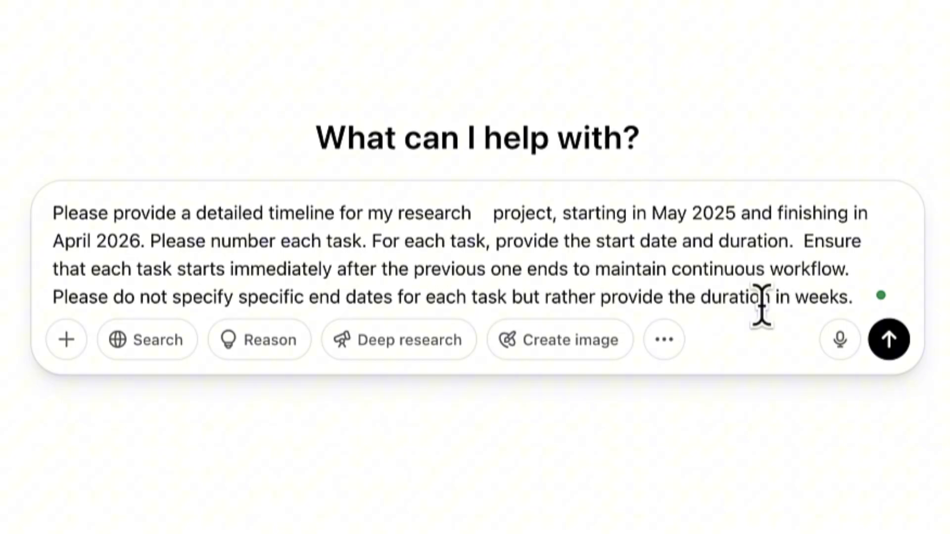
click(886, 344)
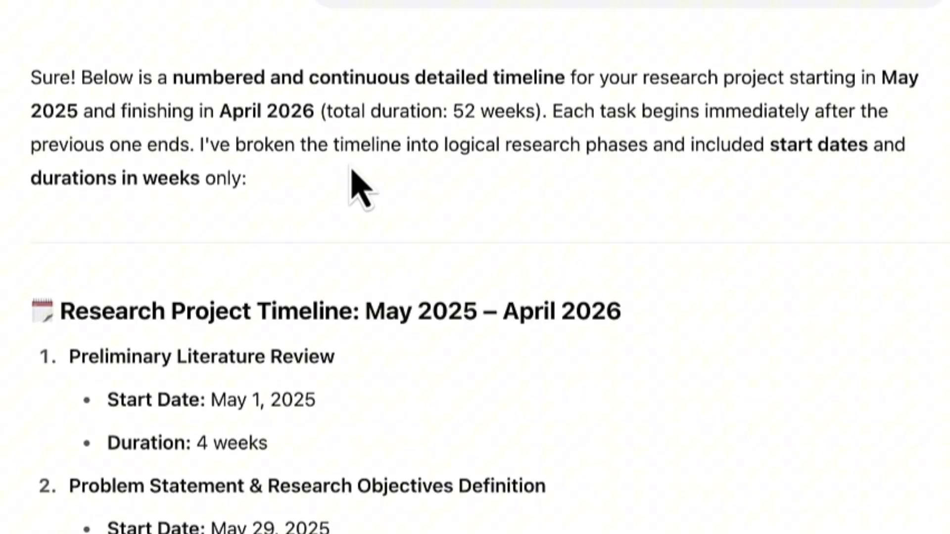
Scroll through the 19-task timeline reply down to its closing Gantt chart offer.
scroll(349, 168, down, 10)
scroll(346, 165, up, 10)
scroll(349, 178, down, 1)
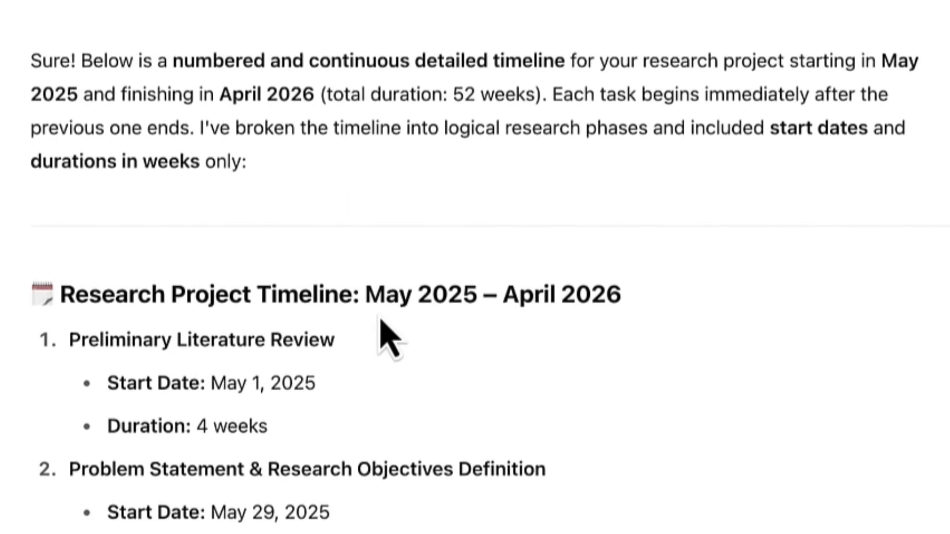
scroll(600, 316, down, 10)
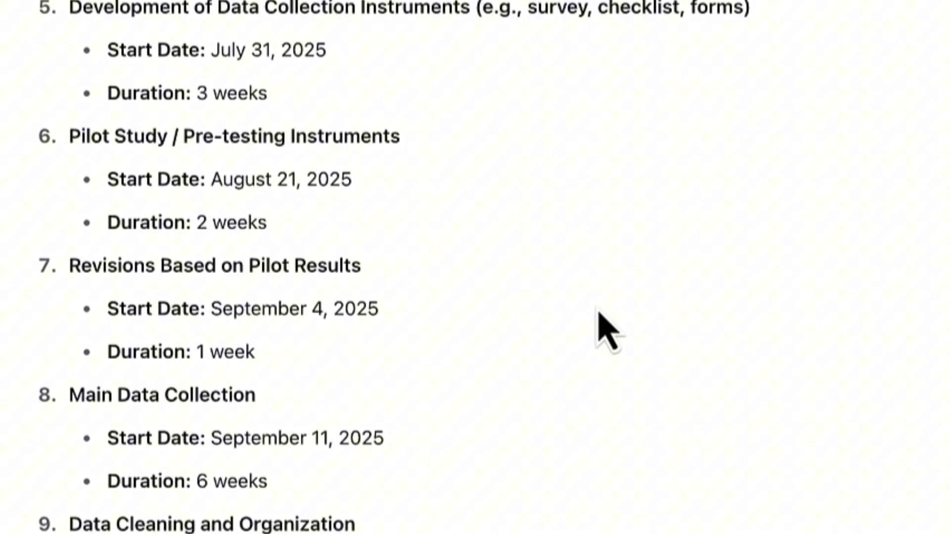
scroll(599, 314, down, 15)
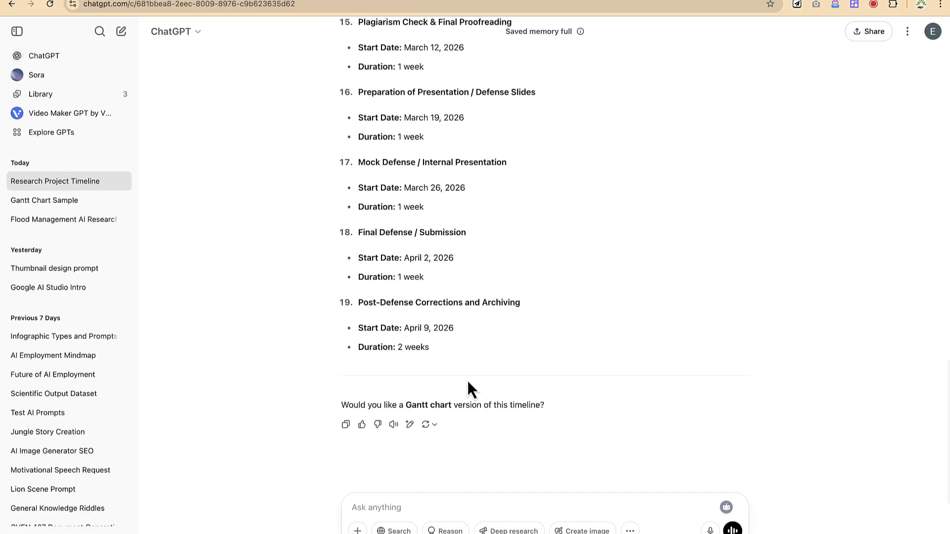
Ask ChatGPT to generate the Gantt chart with different coloration for each task, as clearly as possible.
click(443, 508)
text(yes gener)
text(ate the gantt chart for me use)
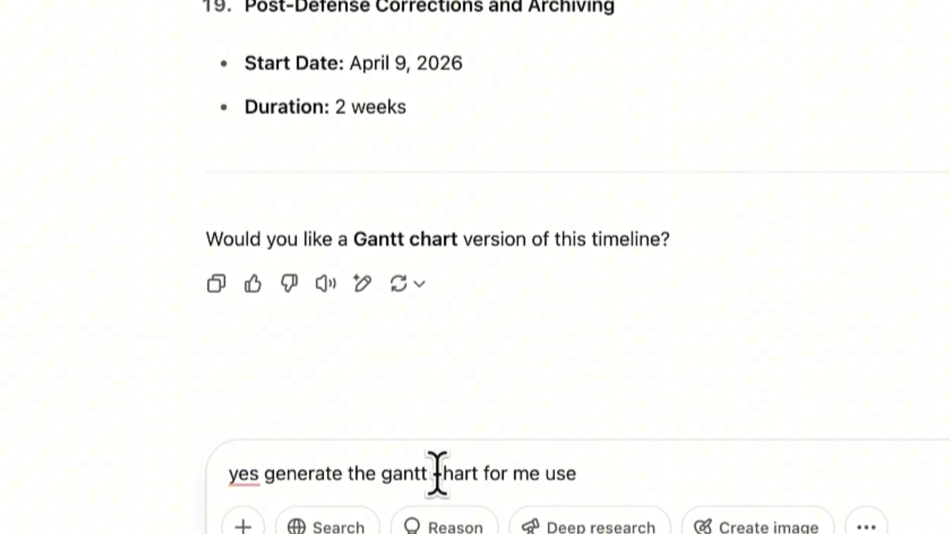
text( different coo)
key(BackSpace)
text(loration for each task and be as clear as possible)
key(Return)
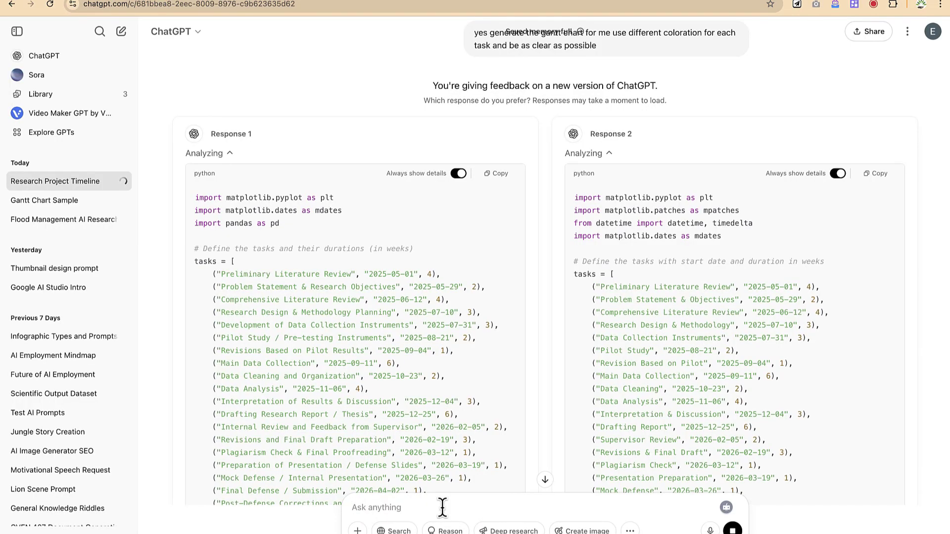
Compare both responses and keep Response 2's labelled, colour-coded chart of all 19 tasks.
scroll(424, 371, down, 5)
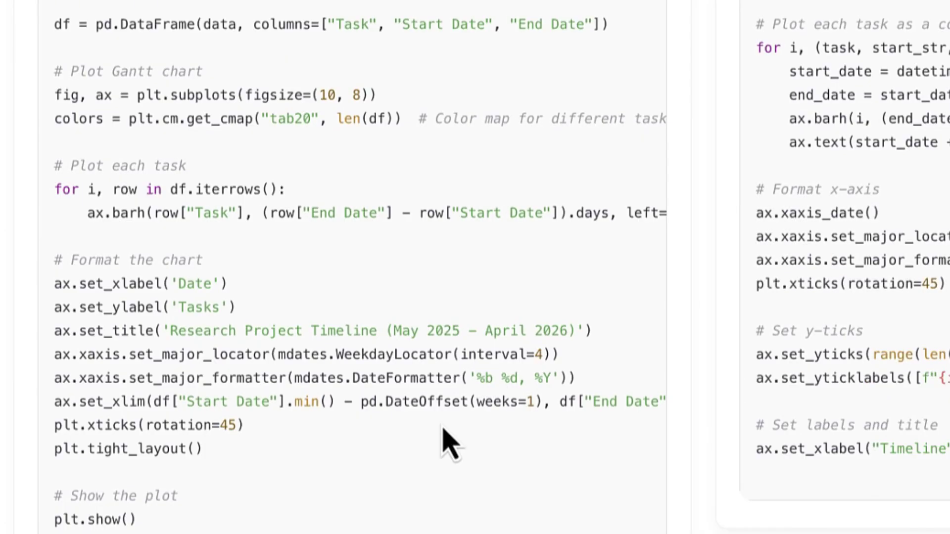
scroll(442, 431, down, 6)
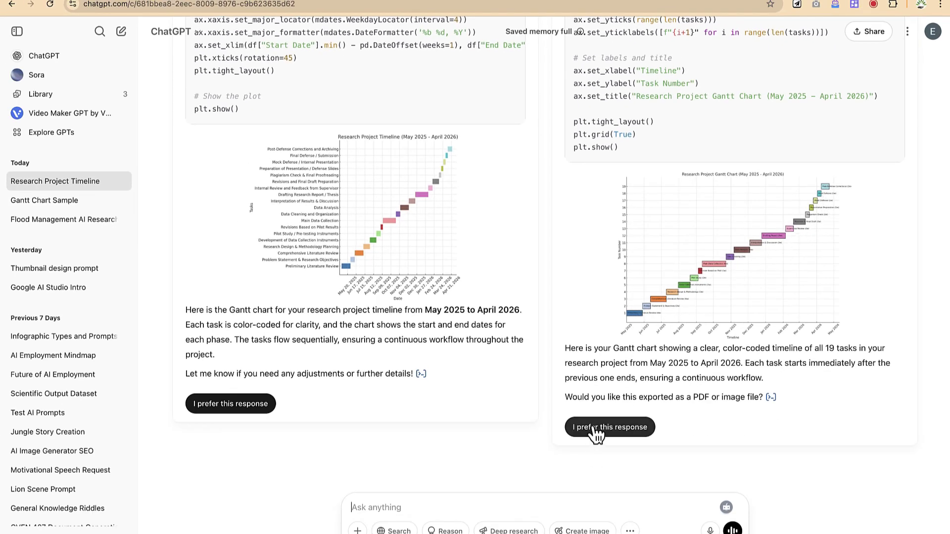
click(596, 432)
scroll(587, 376, down, 10)
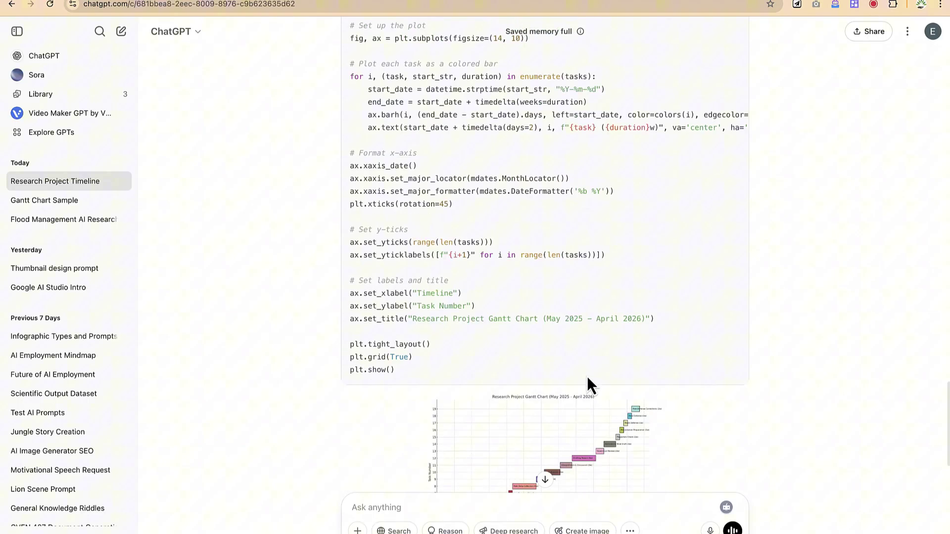
scroll(587, 376, down, 3)
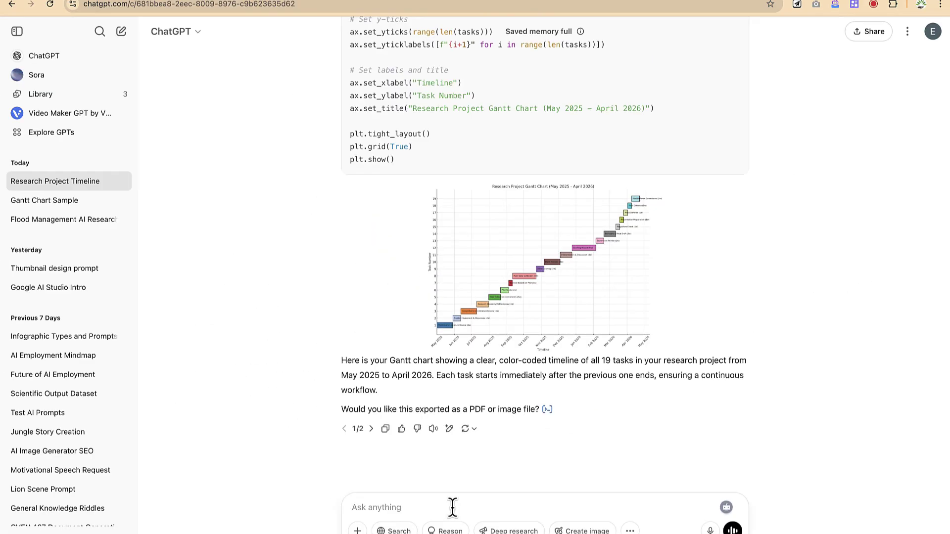
Request the chart 'as an image' and download Research_Project_Gantt_Chart.png, checking Chrome's downloads list.
text(as an image)
key(Return)
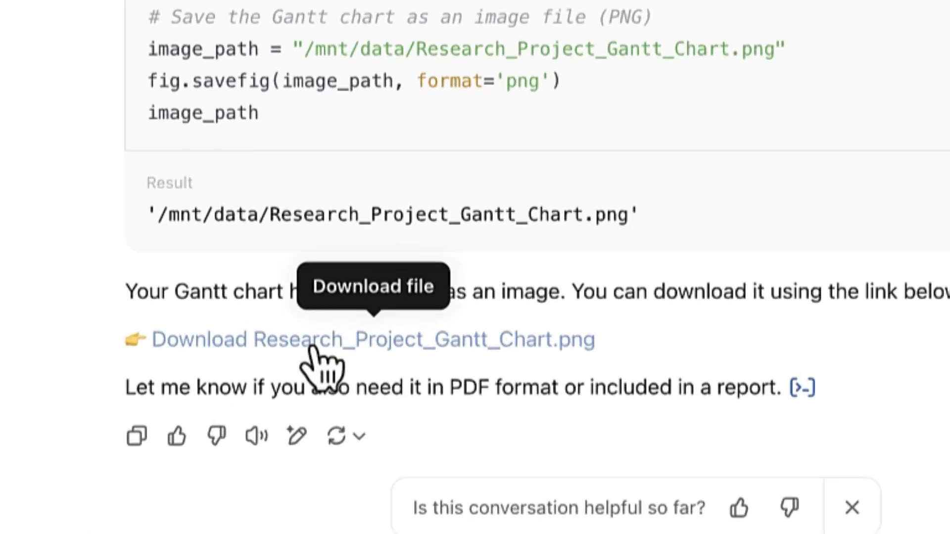
click(313, 346)
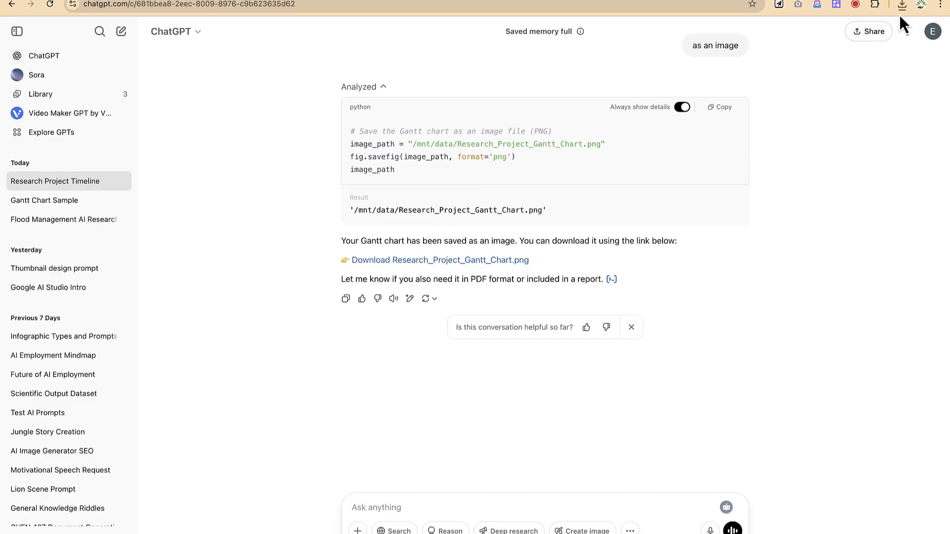
click(902, 6)
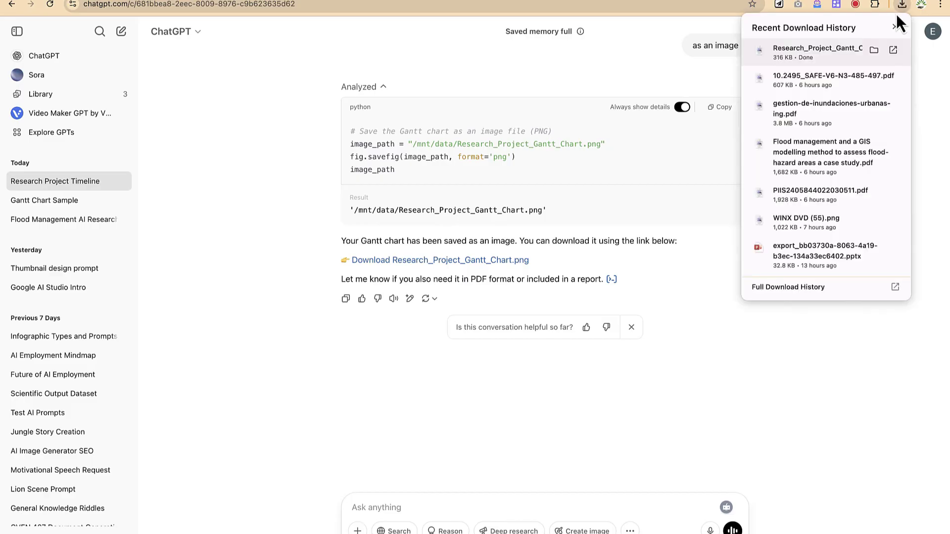
View Research_Project_Gantt_Chart.png in Preview, then return to the ChatGPT conversation in Chrome.
click(842, 57)
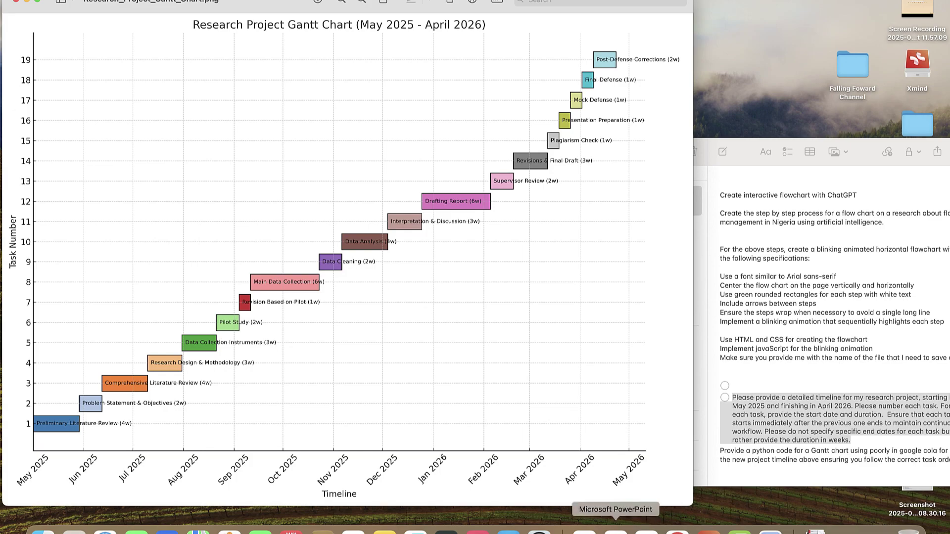
click(677, 530)
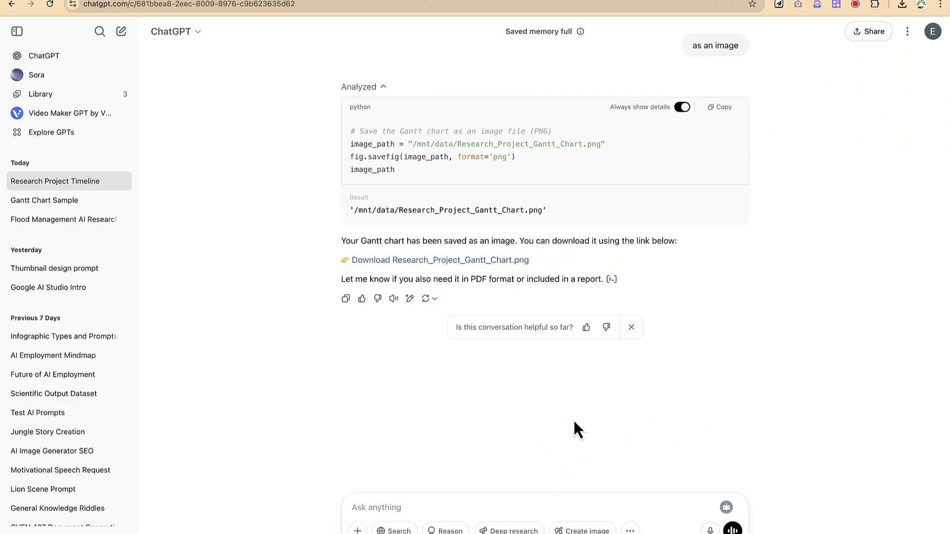
Send a pasted prompt requesting Plotly Gantt chart code for Google Colab, correcting 'poorly' to 'Plotly'.
text(Provide a python code for a Gantt chart using poorly in google colab for the new project timeline above ensuring you follow the correct task order.)
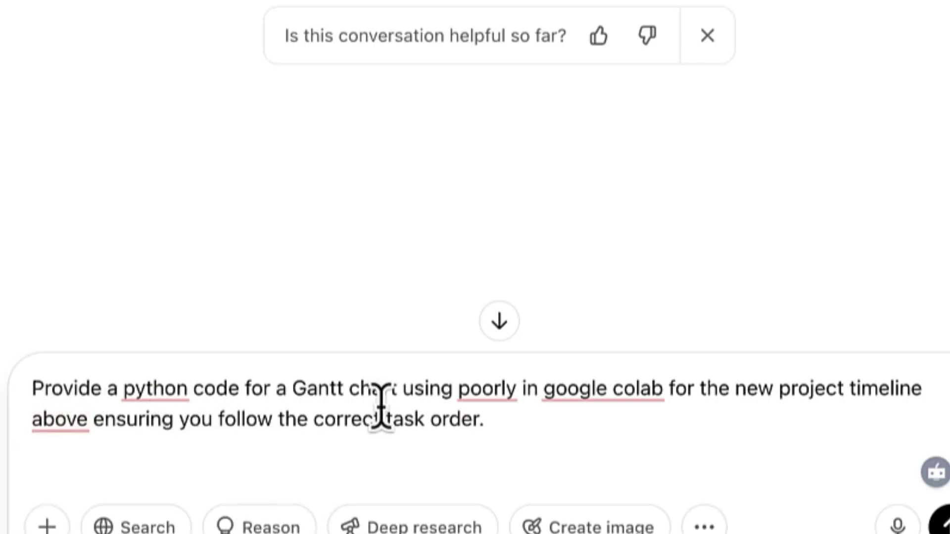
mouse_move(492, 388)
click(484, 495)
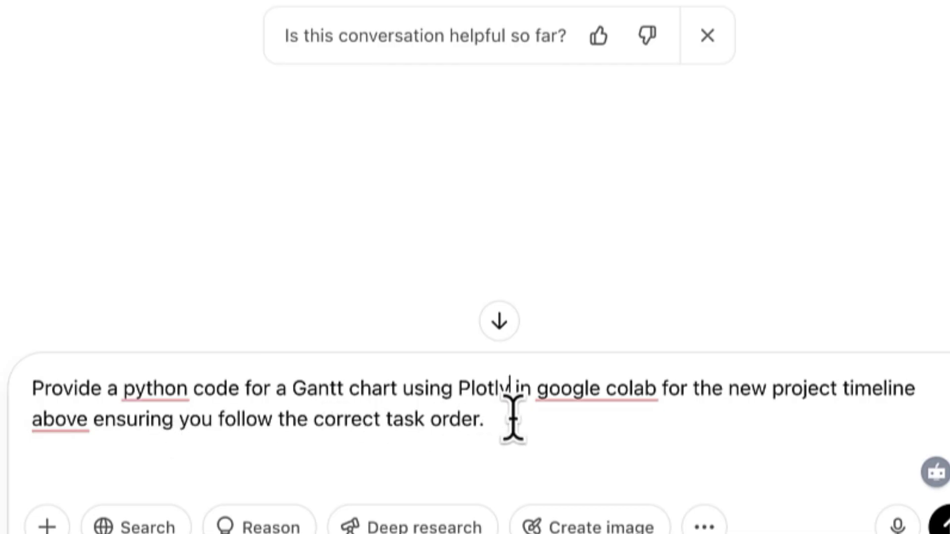
key(Return)
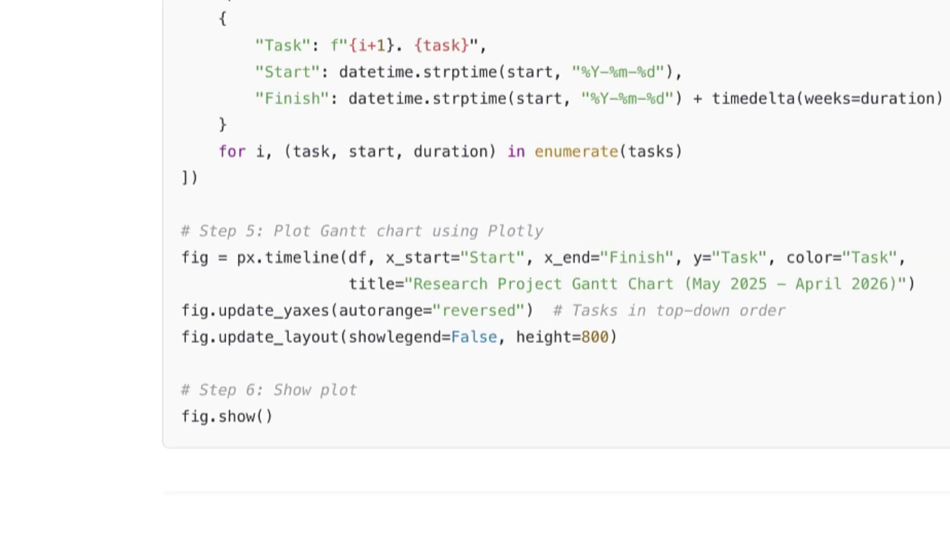
Copy the generated Plotly Python code block to the clipboard.
scroll(485, 156, up, 1)
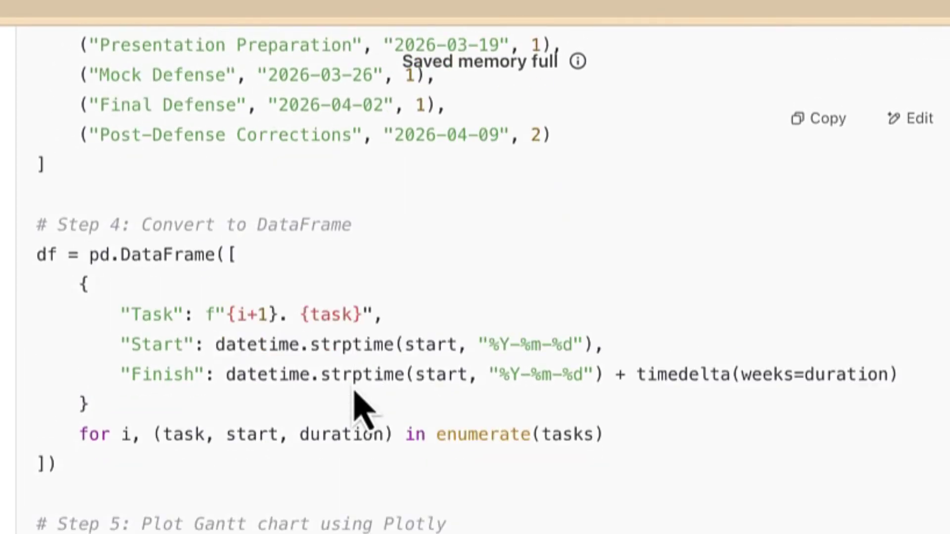
scroll(361, 411, down, 3)
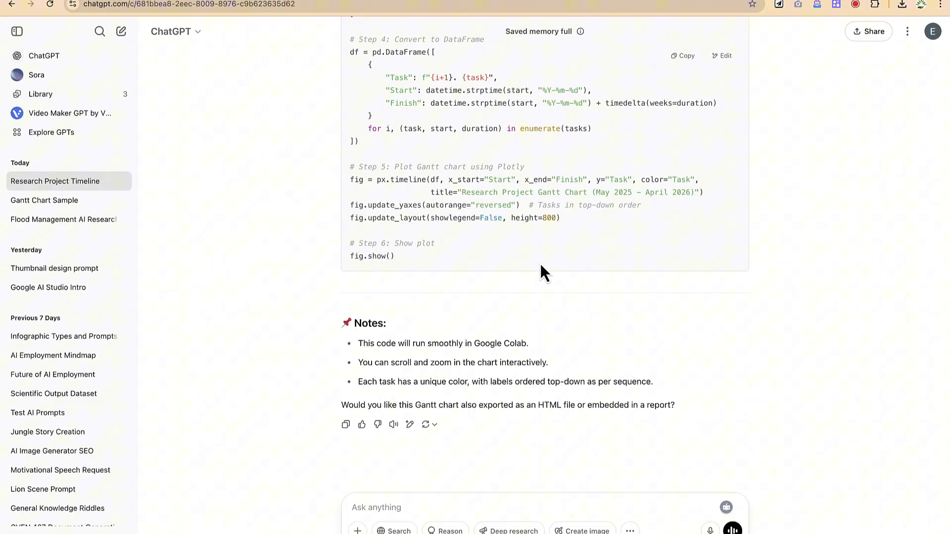
scroll(541, 263, up, 10)
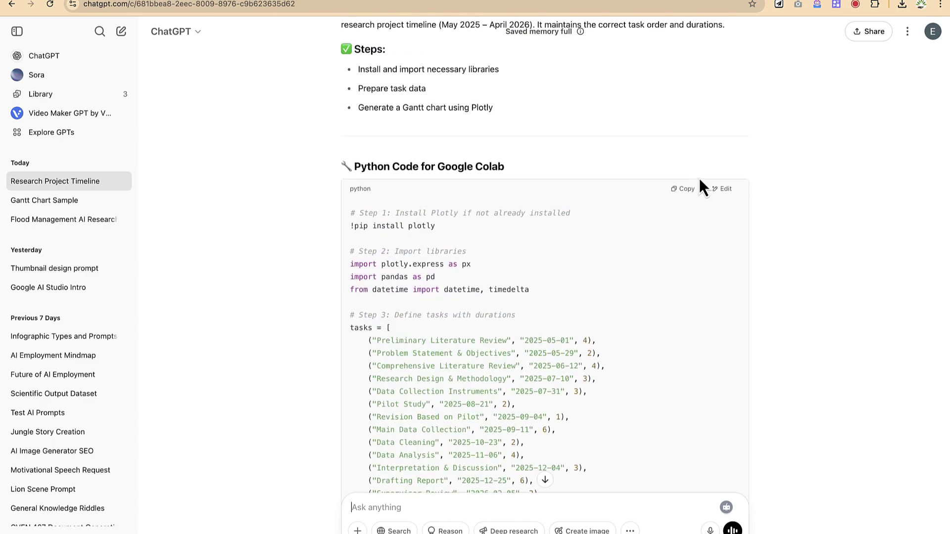
click(681, 189)
Search 'google colab' in a new tab and open the Google Colab website.
key(super+t)
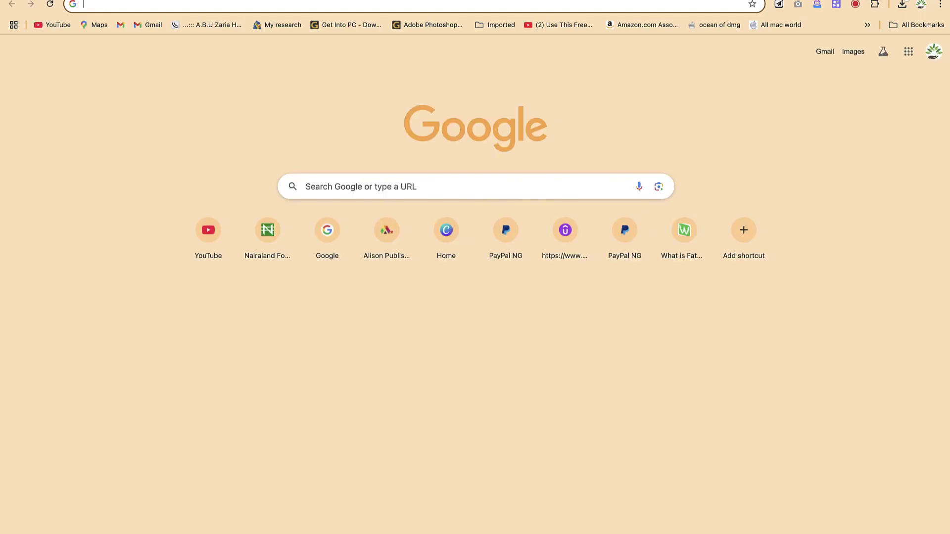
text(go)
key(BackSpace)
key(BackSpace)
text(og)
key(BackSpace)
text(ogle colab)
key(Return)
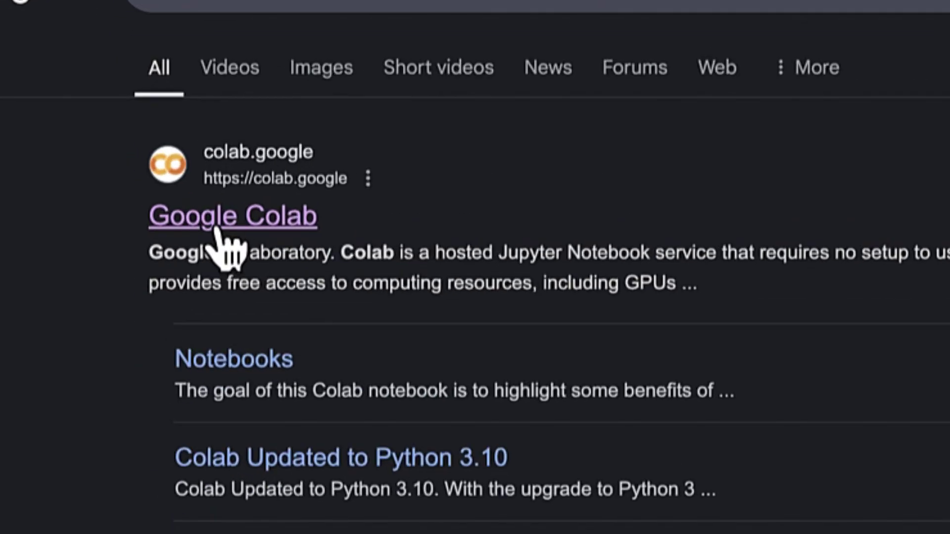
click(218, 230)
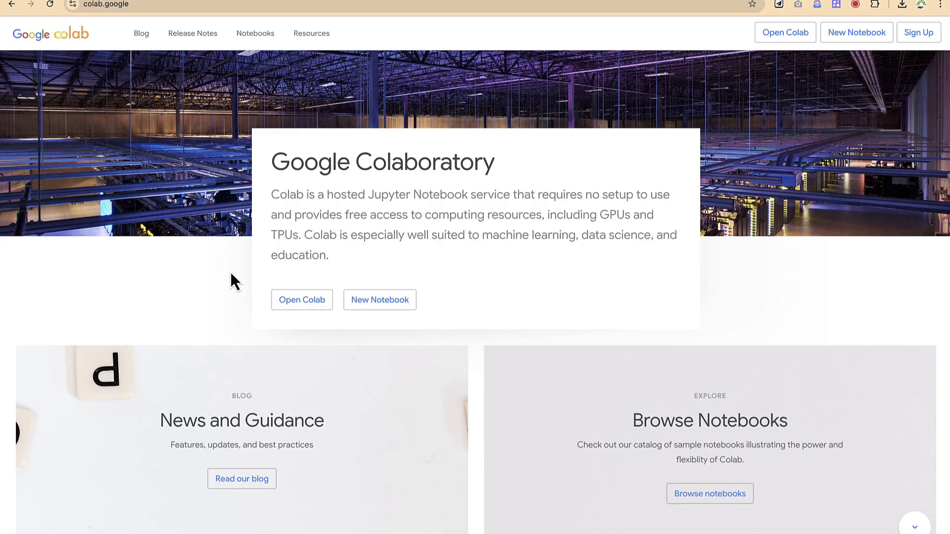
Create a new Colab notebook, Untitled1.ipynb, and paste the copied Gantt chart code into its cell.
click(318, 299)
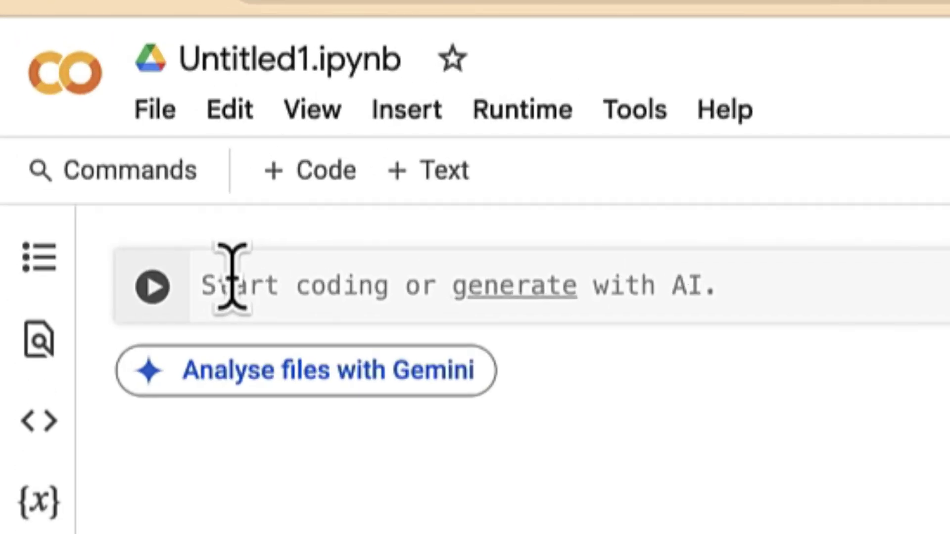
key(ctrl+v)
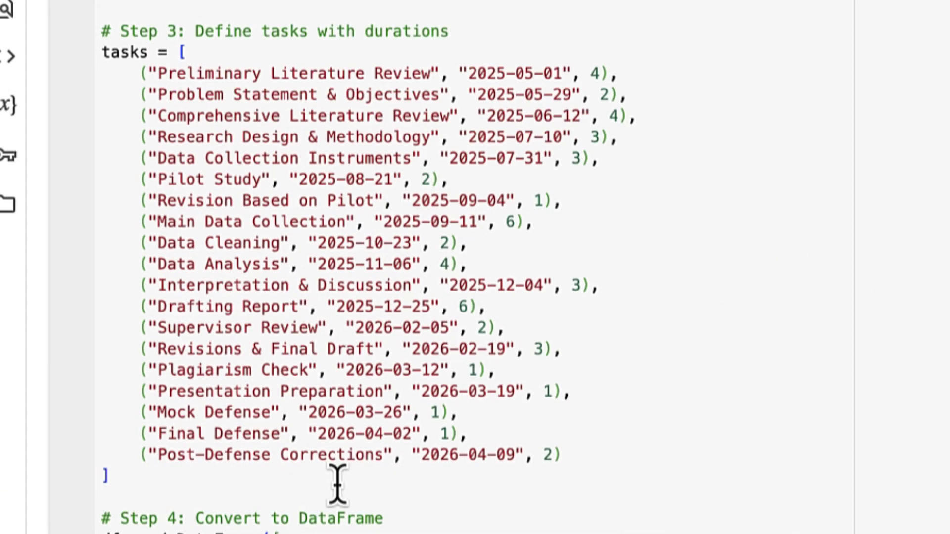
scroll(336, 483, down, 1)
scroll(337, 483, up, 3)
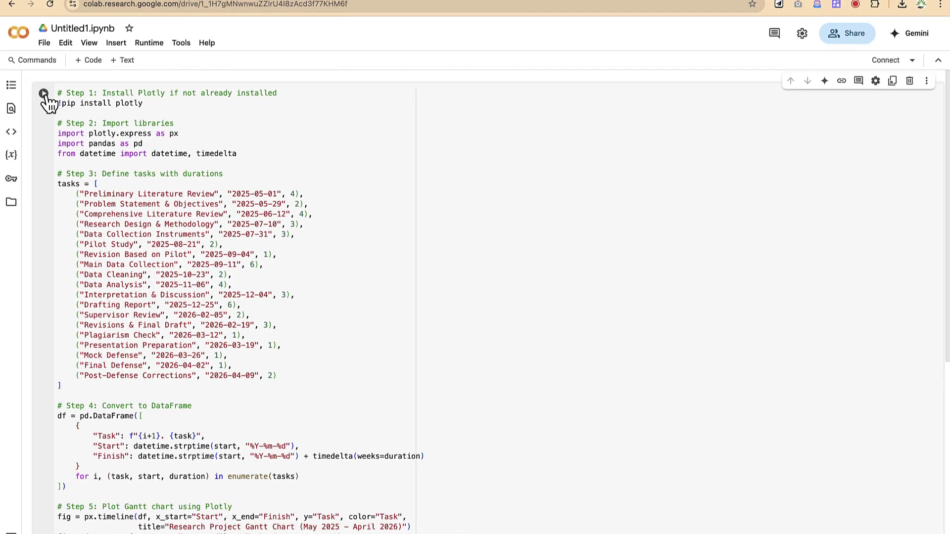
Run the cell and scroll to the interactive 'Research Project Gantt Chart (May 2025 - April 2026)'.
click(43, 94)
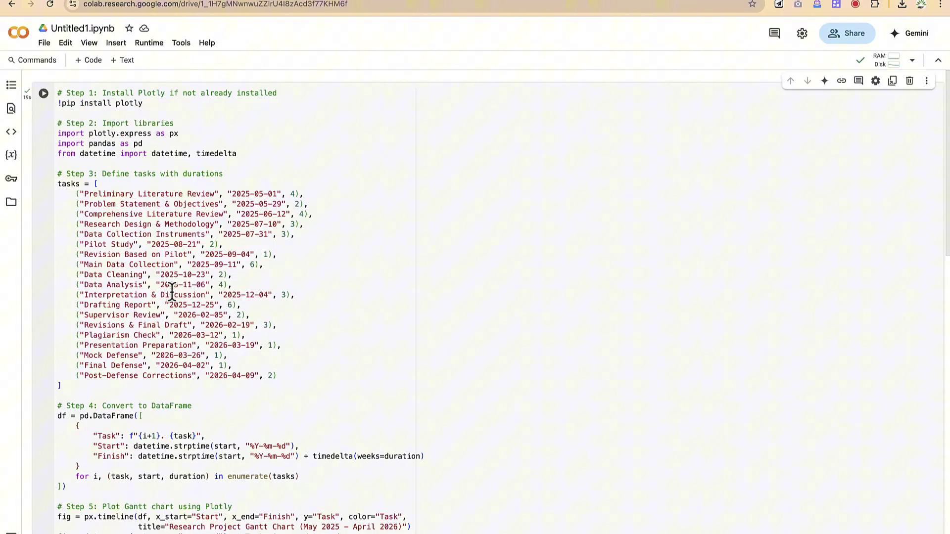
scroll(148, 312, down, 1)
scroll(140, 314, down, 12)
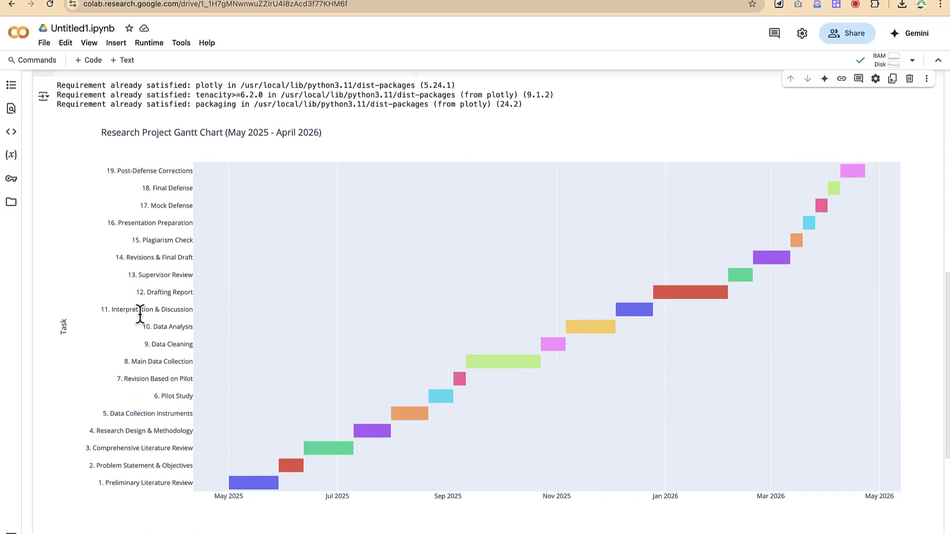
scroll(140, 313, down, 1)
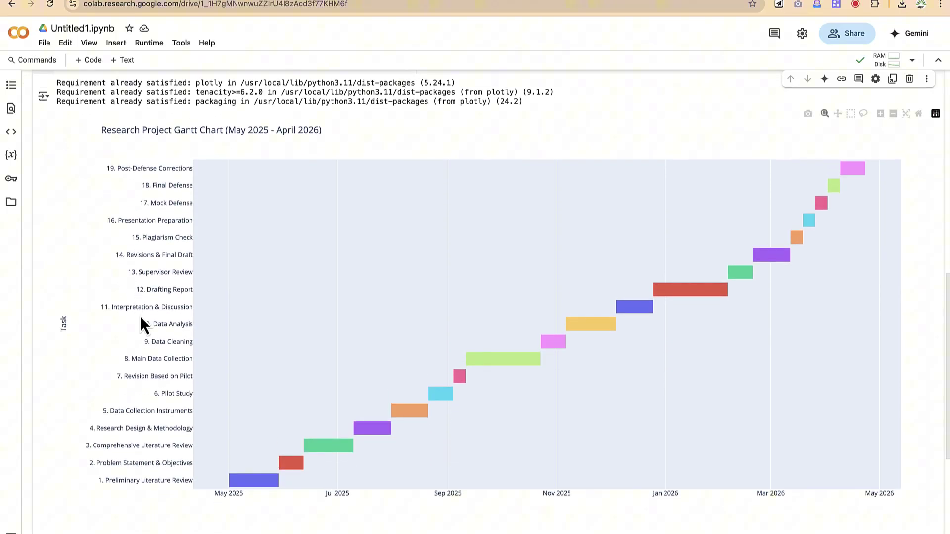
scroll(141, 322, up, 3)
scroll(141, 323, down, 3)
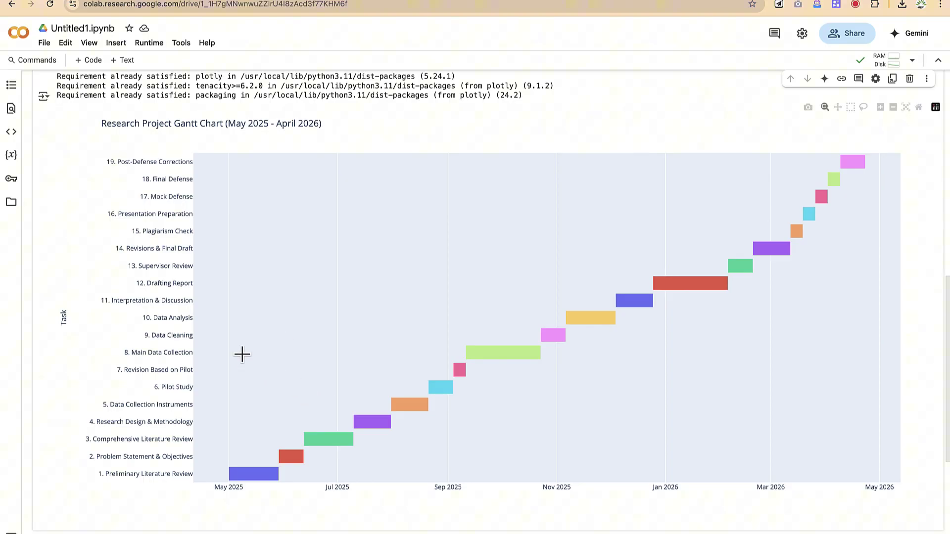
scroll(298, 428, down, 2)
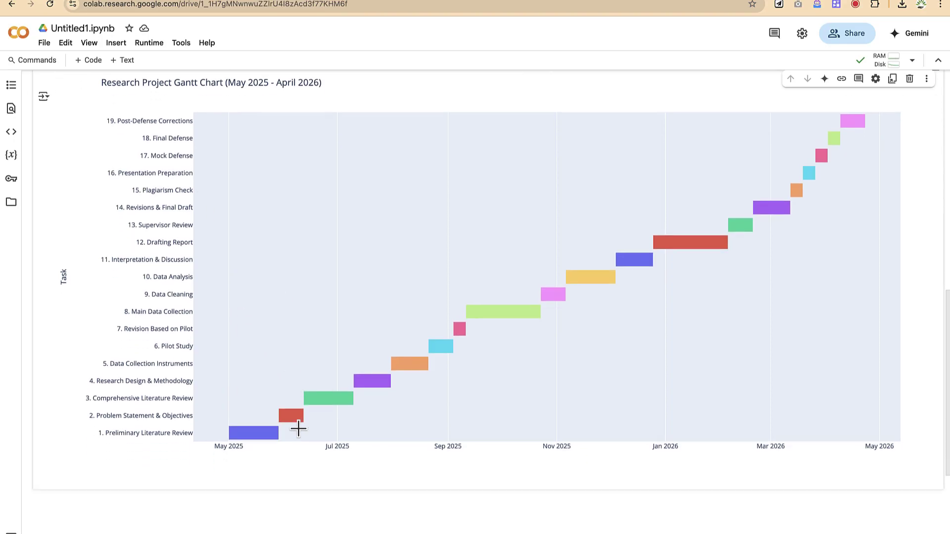
scroll(298, 429, down, 2)
scroll(297, 427, up, 4)
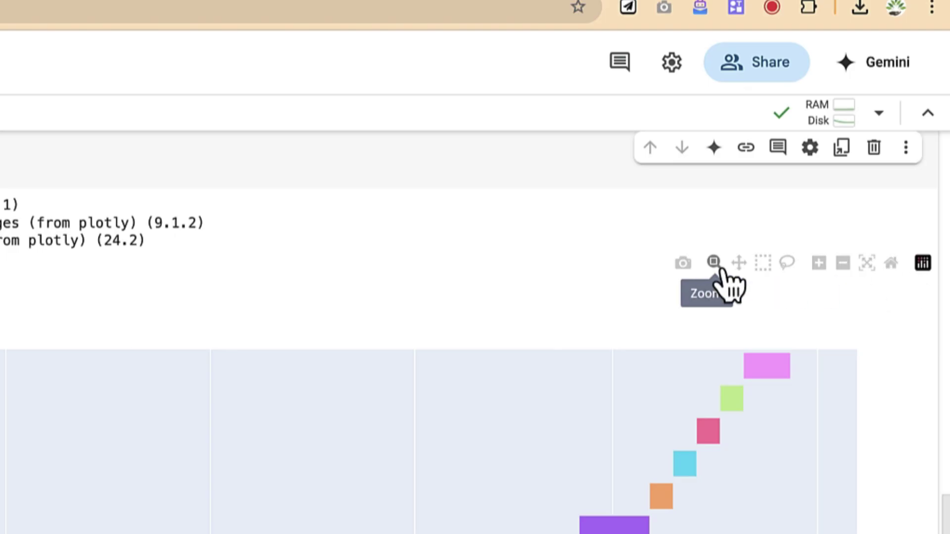
Export the Plotly Gantt chart as newplot.png and open it in Preview.
click(683, 265)
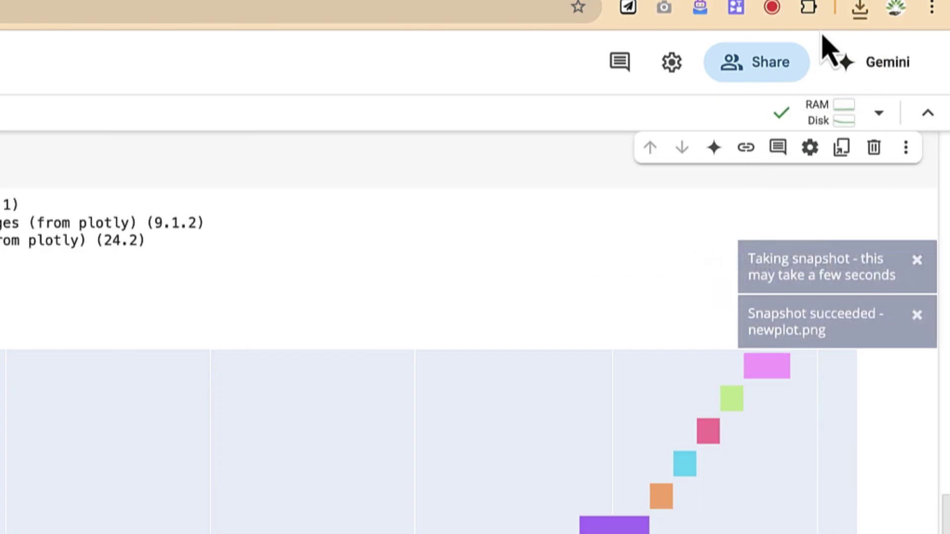
click(860, 9)
click(750, 104)
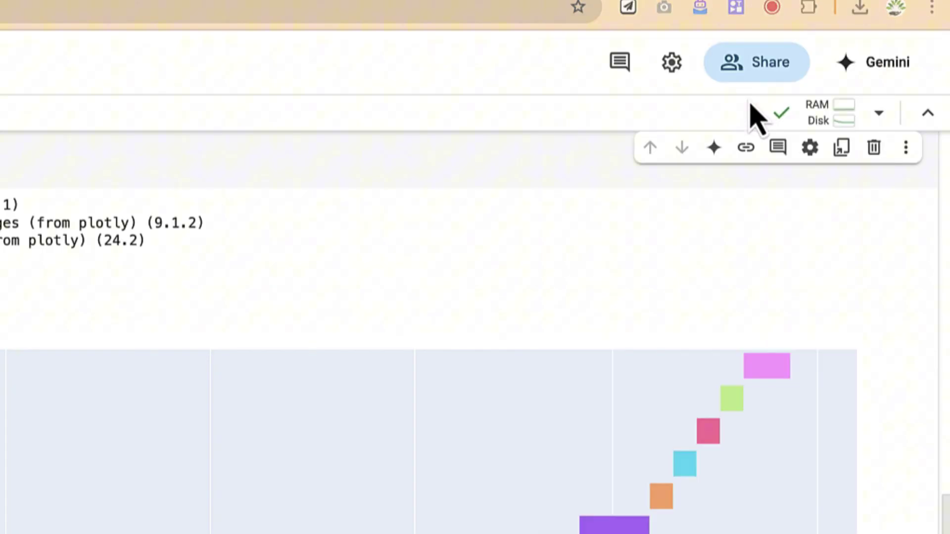